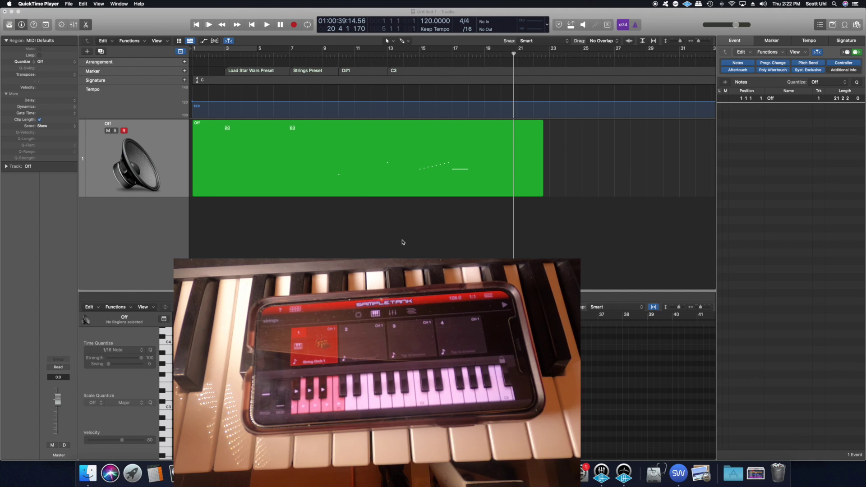
Play the existing MIDI region from bar 1 so SampleTank on the iPhone switches presets
key(Return)
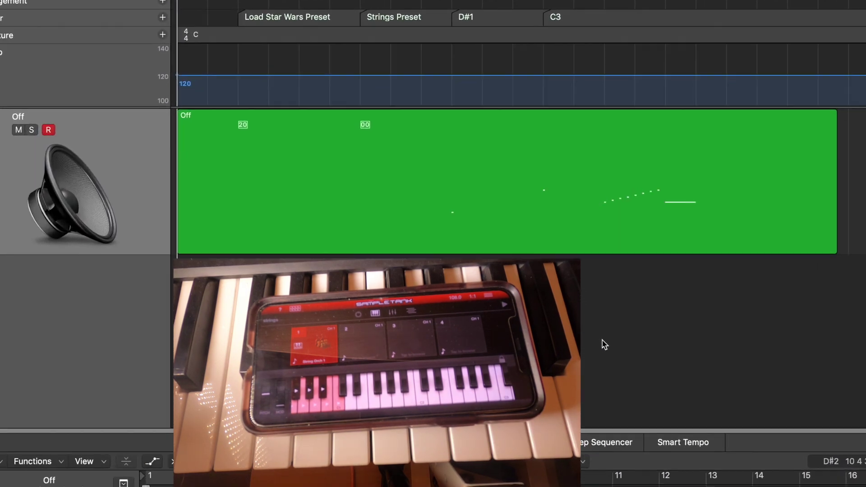
key(space)
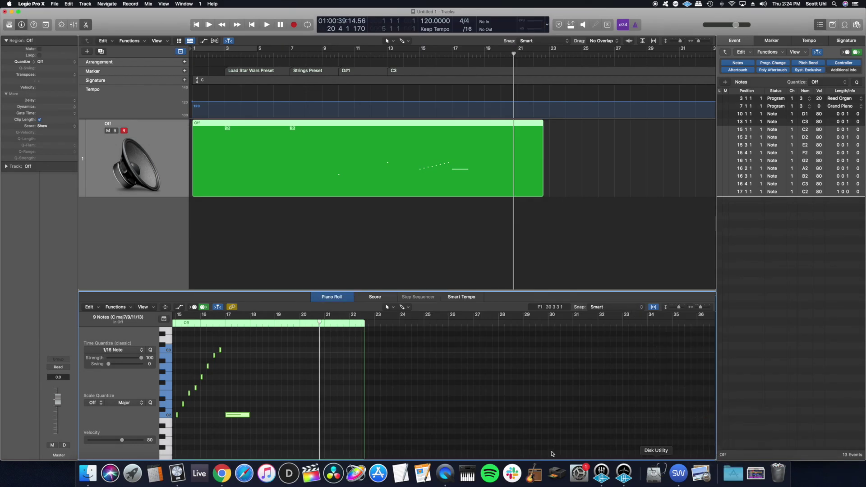
Launch Audio MIDI Setup by searching 'audio midi' in Spotlight
click(468, 474)
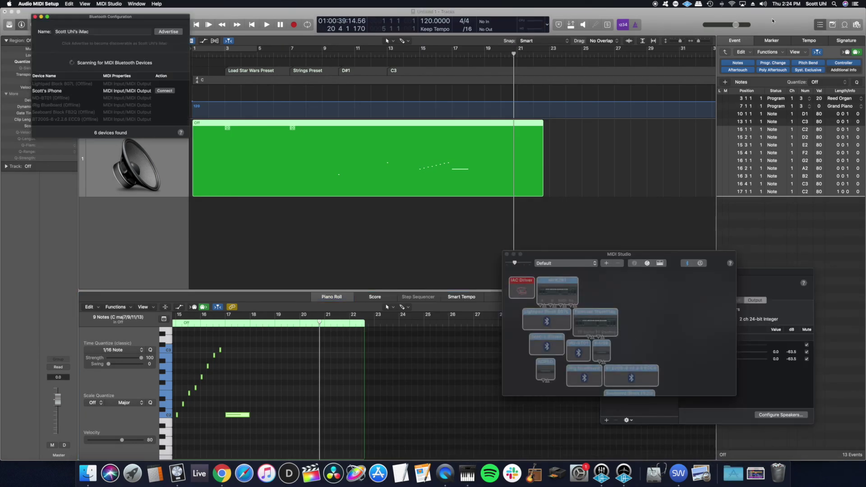
click(35, 17)
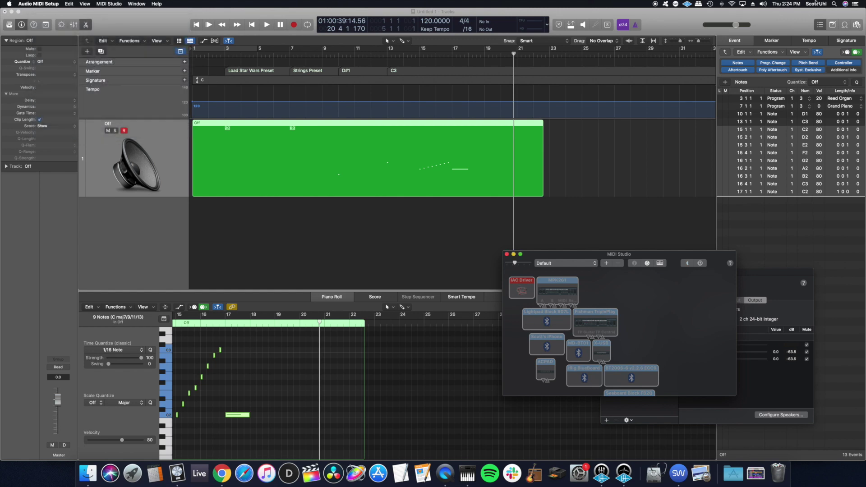
key(super+space)
text(audio midi)
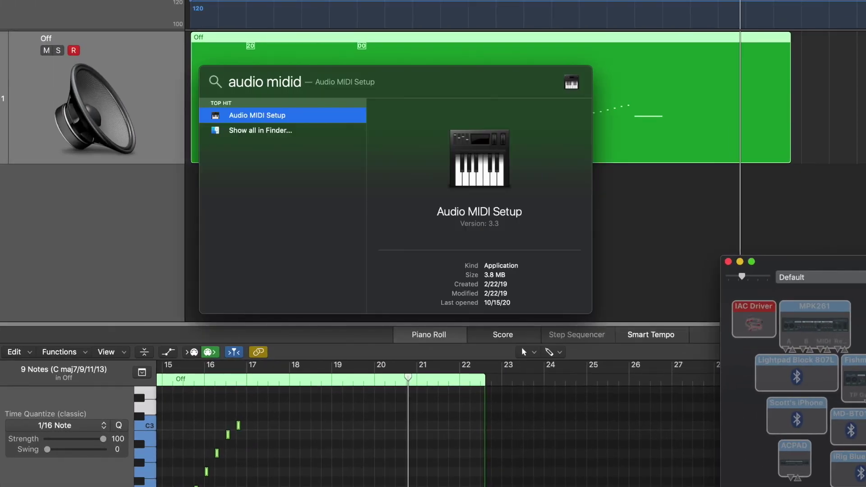
key(Return)
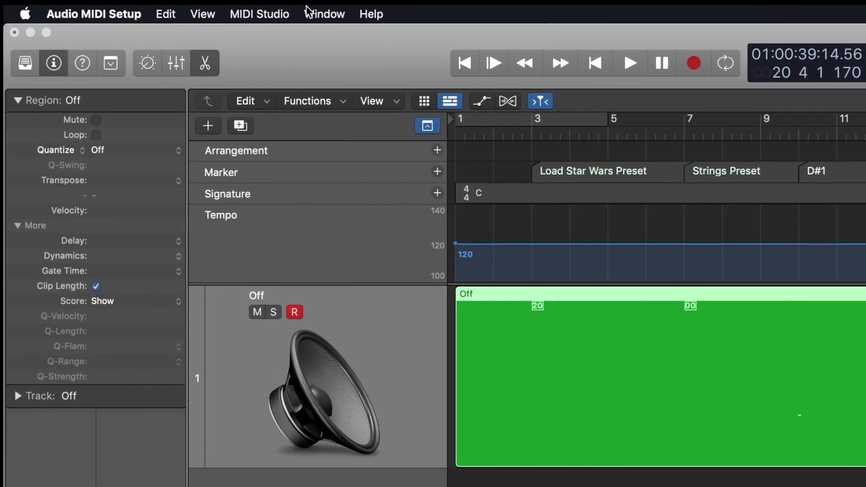
Show the MIDI Studio window and connect the iPhone in the Bluetooth MIDI configuration
click(307, 10)
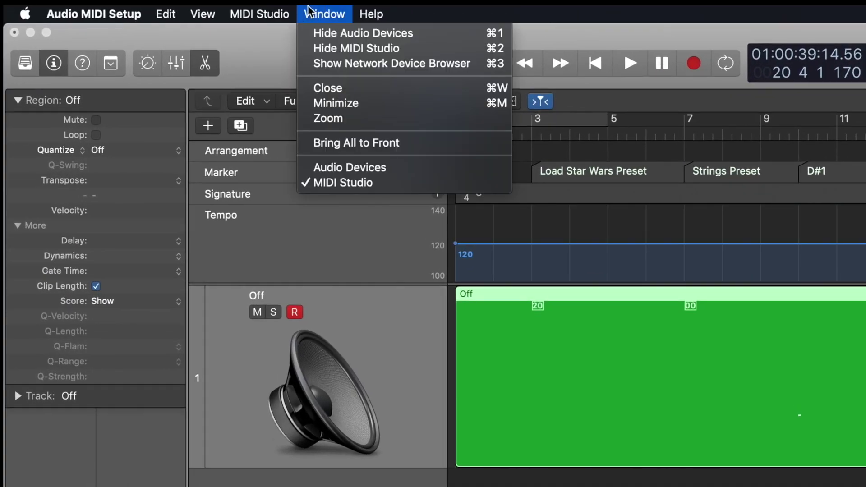
click(325, 49)
click(250, 13)
click(309, 47)
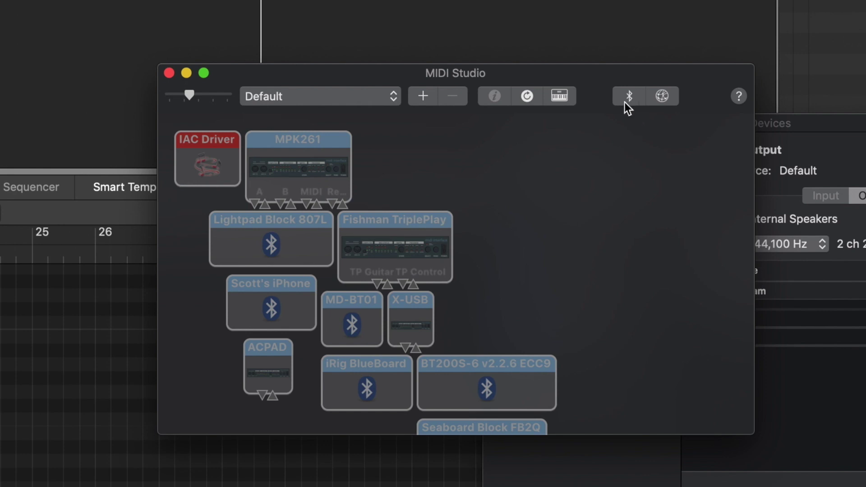
click(627, 98)
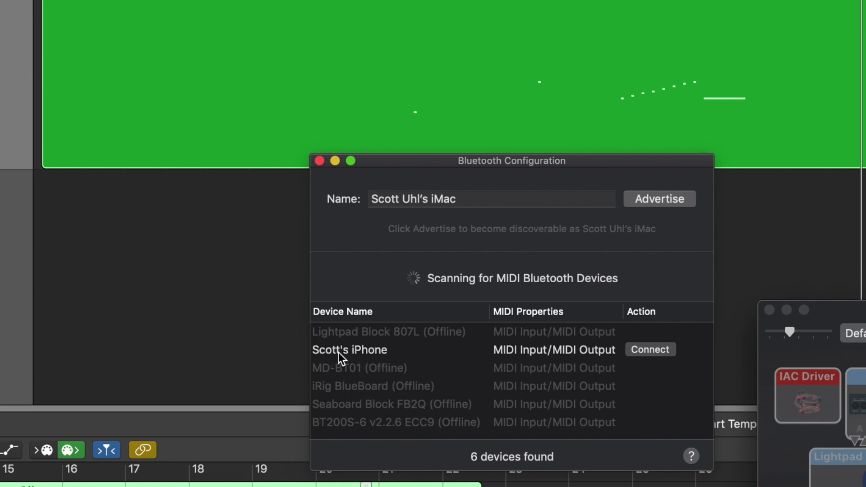
click(660, 351)
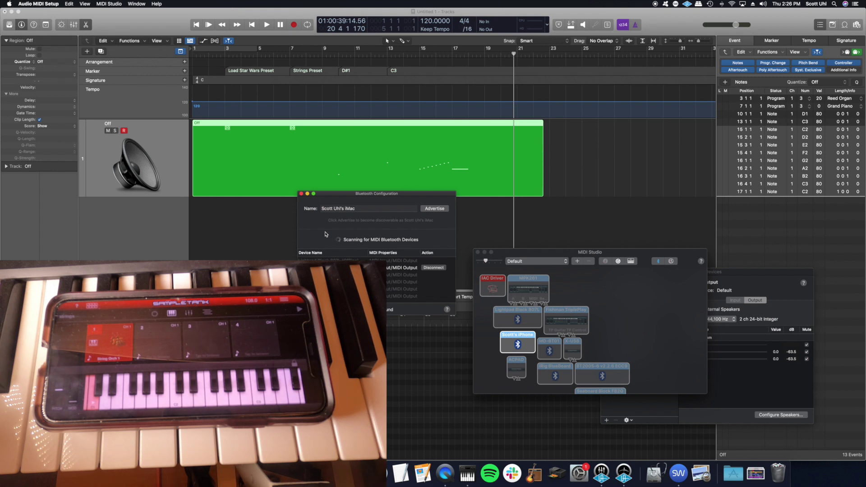
Back in Logic Pro X, hide the original demo track and return the playhead to bar 1
click(302, 193)
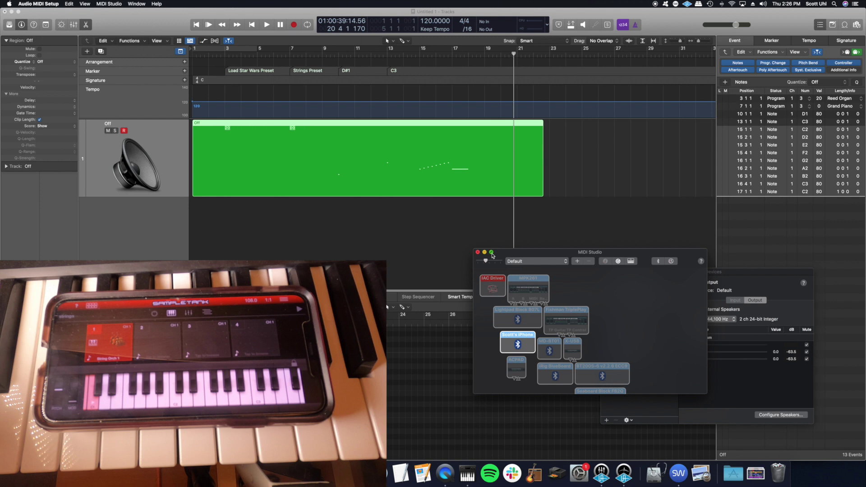
click(366, 235)
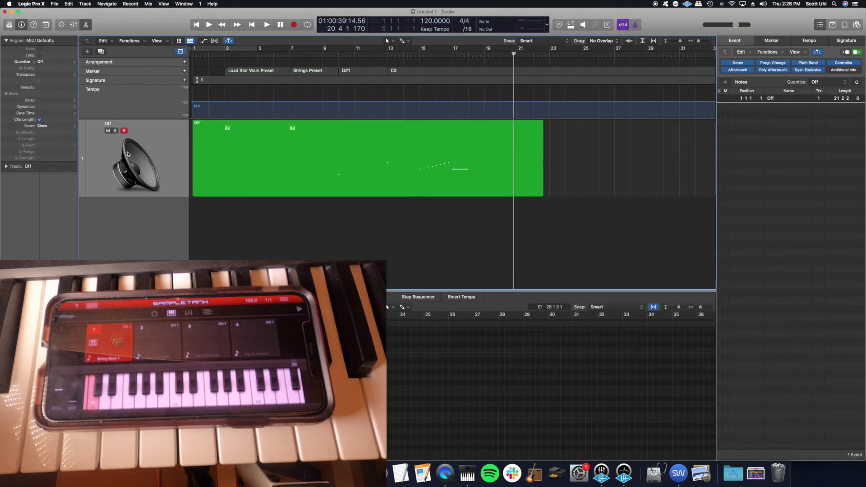
key(super+a)
key(ctrl+h)
key(Return)
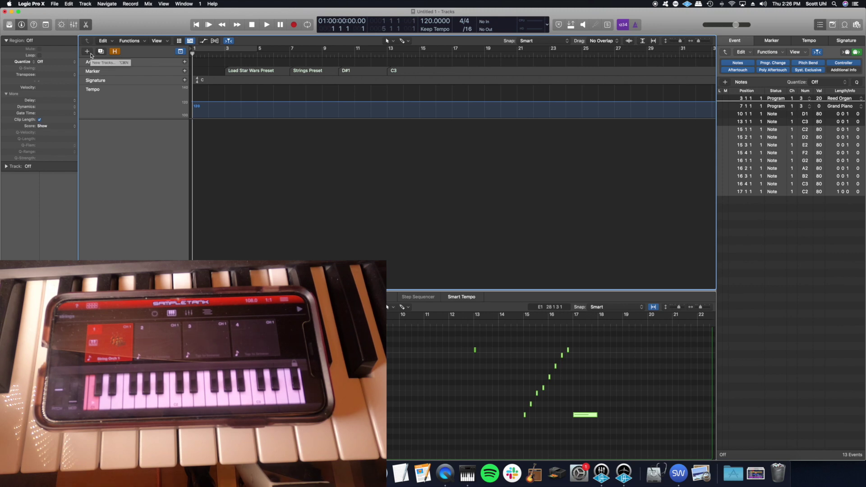
Create an External MIDI track whose destination is the iPhone's Bluetooth port, all channels
click(90, 54)
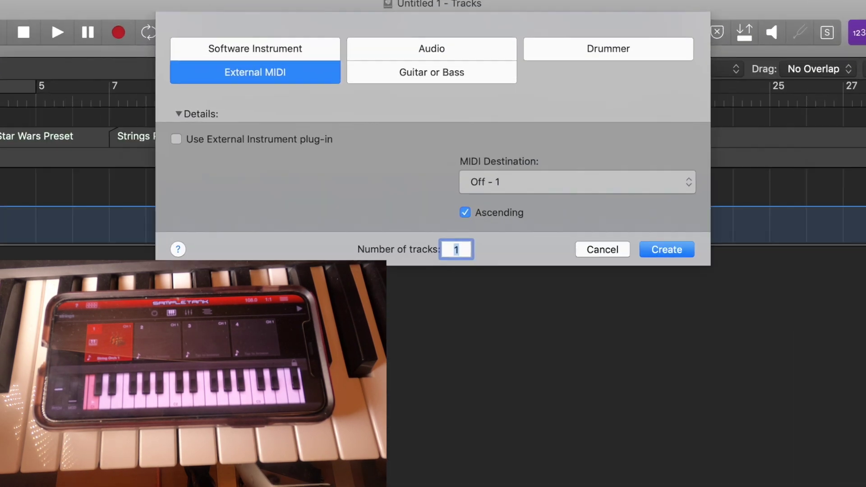
click(435, 53)
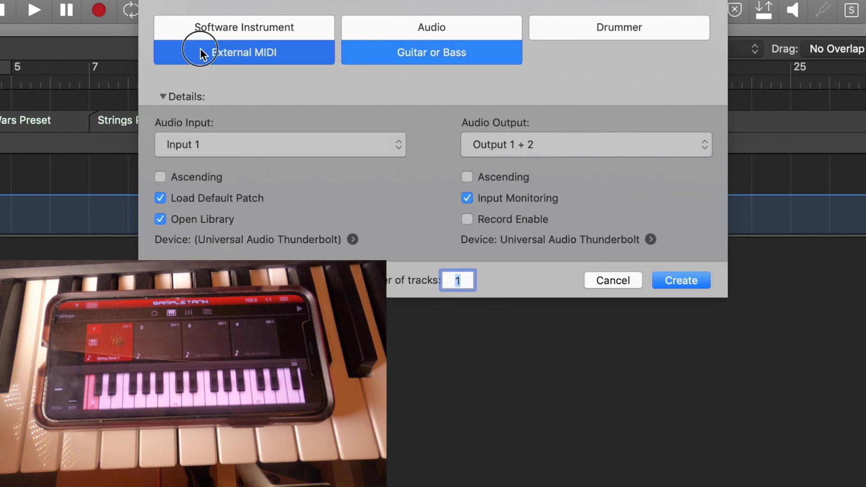
click(200, 36)
click(361, 23)
click(259, 50)
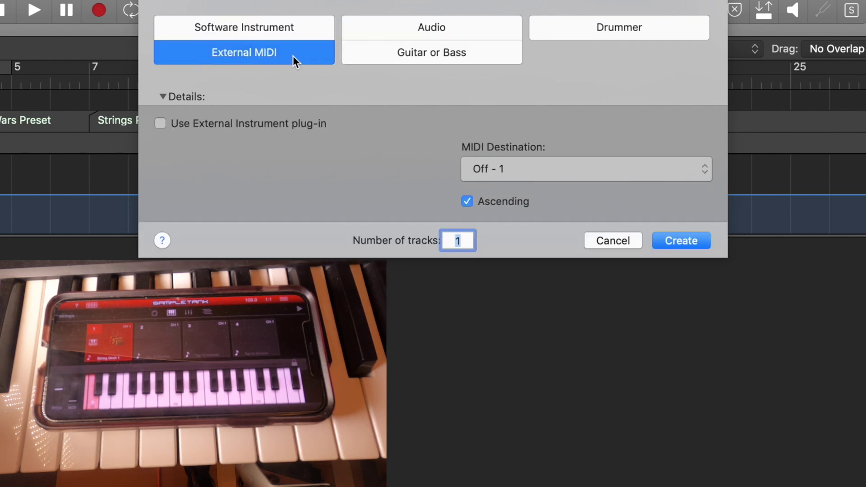
click(519, 168)
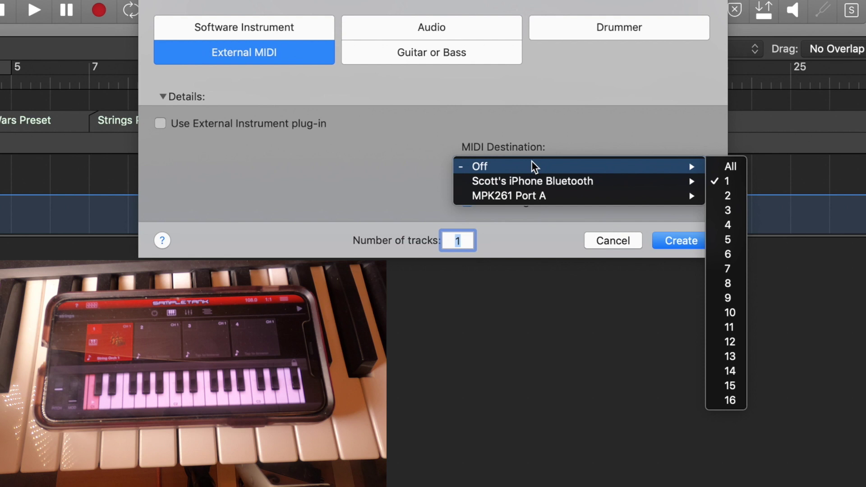
mouse_move(516, 196)
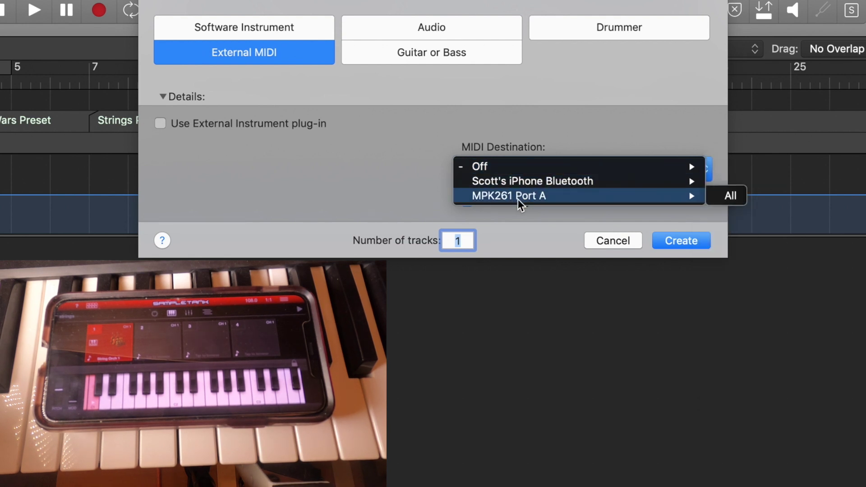
mouse_move(534, 185)
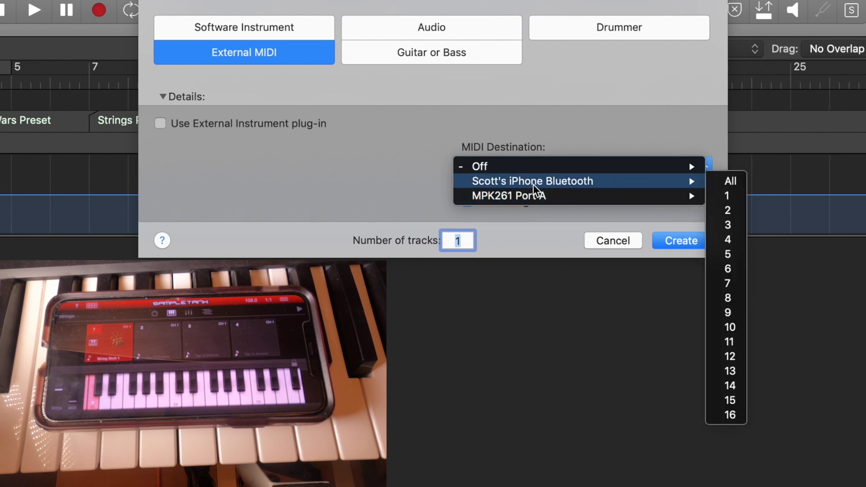
click(727, 185)
click(687, 240)
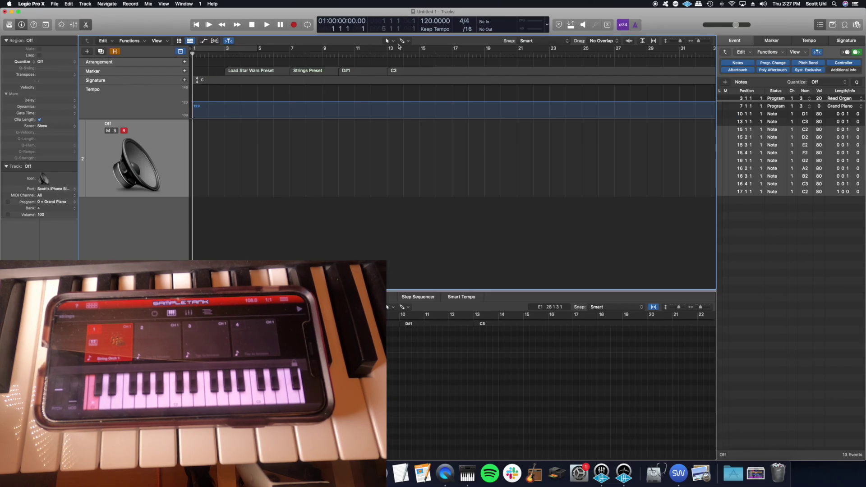
With the Pencil tool, draw a MIDI region on track 2 extending to bar 21, then set the playhead to bar 3
click(386, 42)
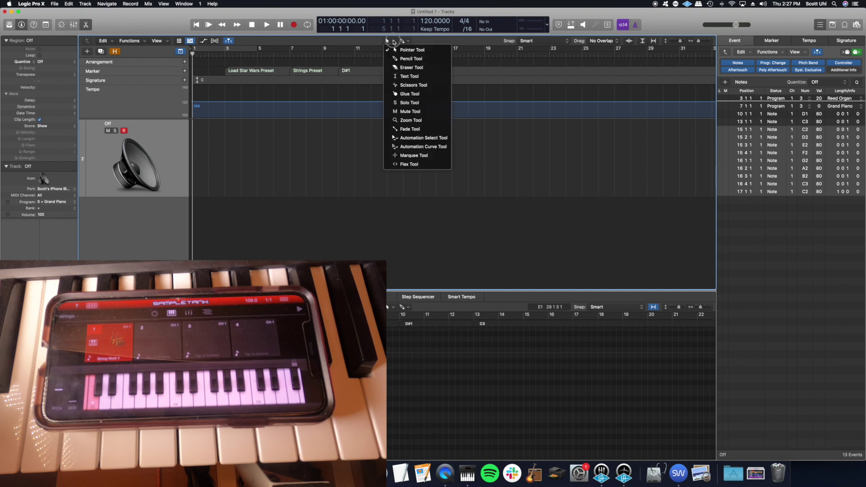
click(407, 59)
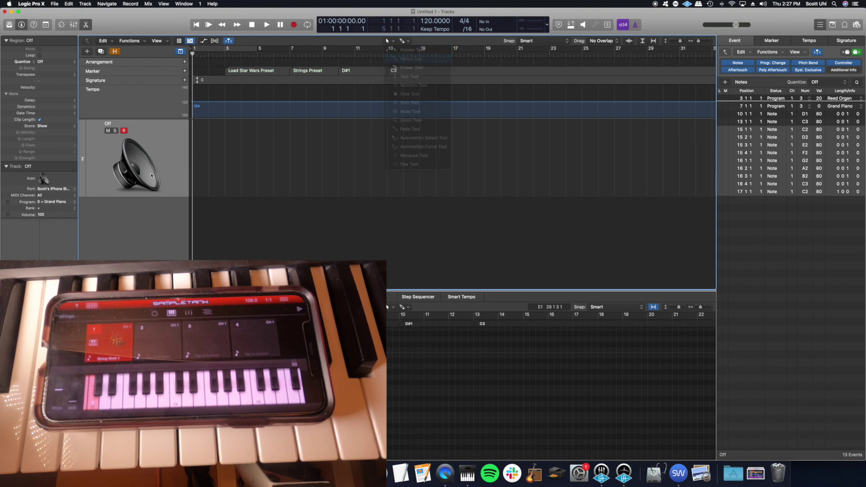
click(204, 160)
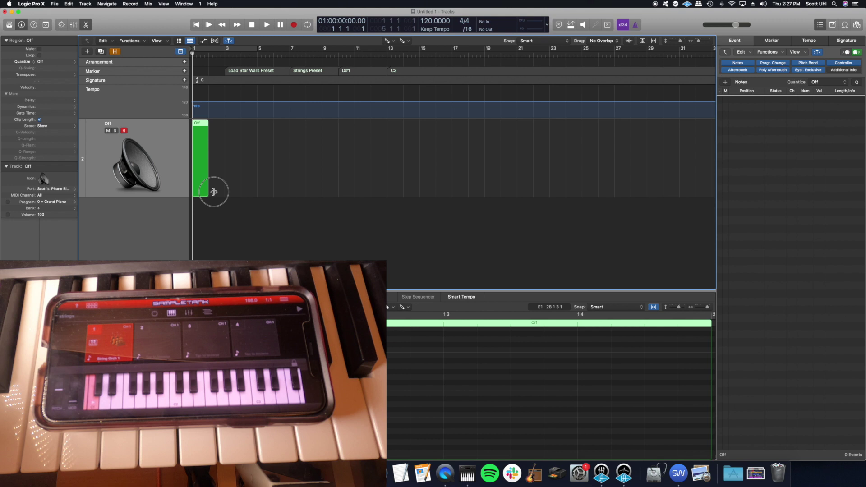
drag(212, 187, 521, 187)
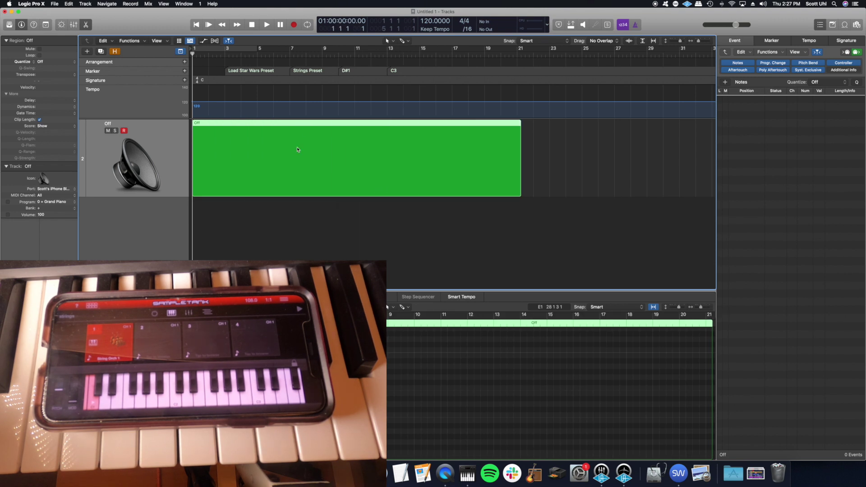
key(d)
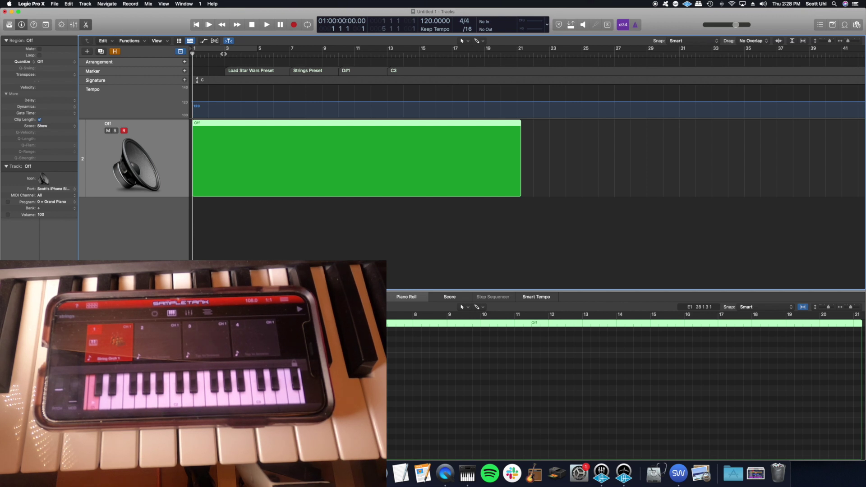
click(224, 54)
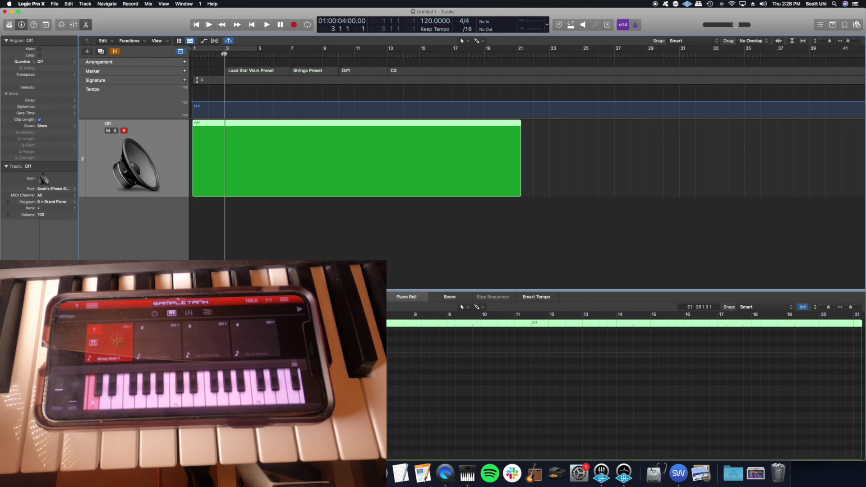
Add a program change at bar 3 in the Event List and set its value to 2 ElectricGrand
key(e)
click(742, 82)
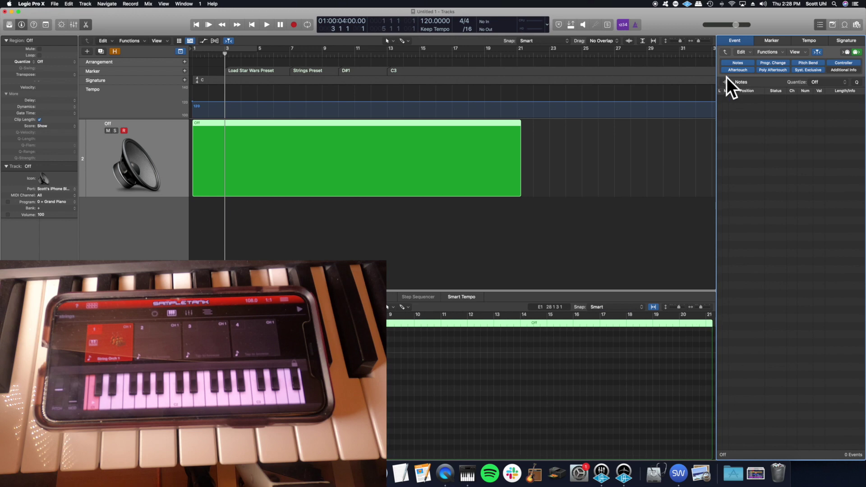
click(779, 99)
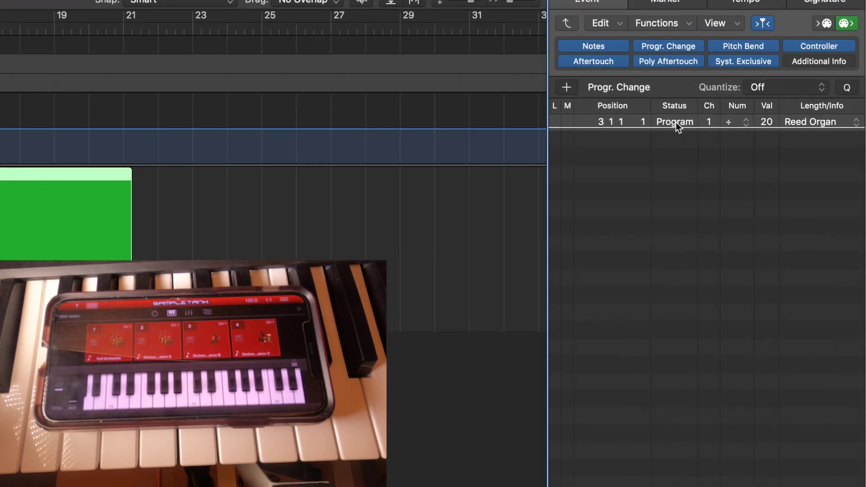
click(747, 122)
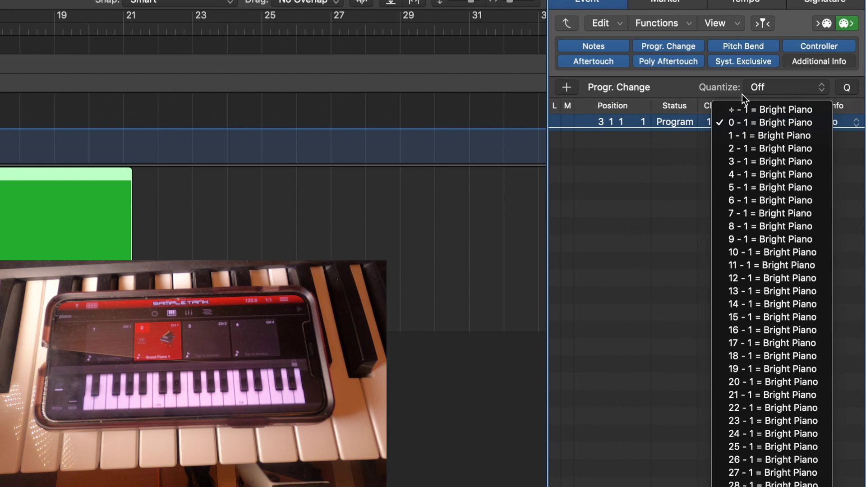
click(744, 110)
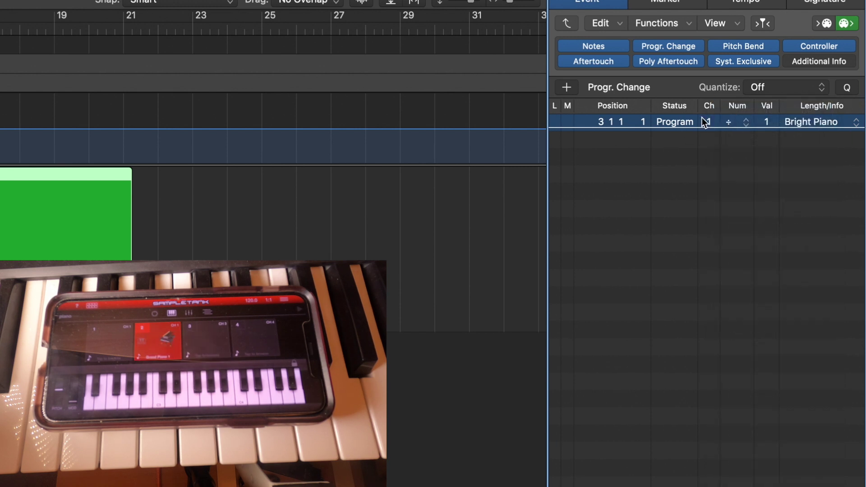
click(767, 121)
mouse_move(767, 121)
mouse_down()
mouse_move(768, 106)
mouse_move(769, 137)
mouse_up()
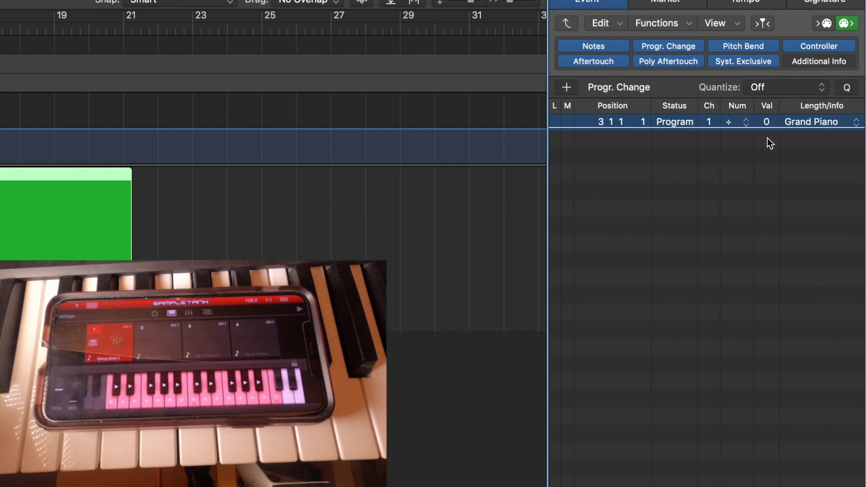
drag(767, 123, 770, 112)
click(768, 117)
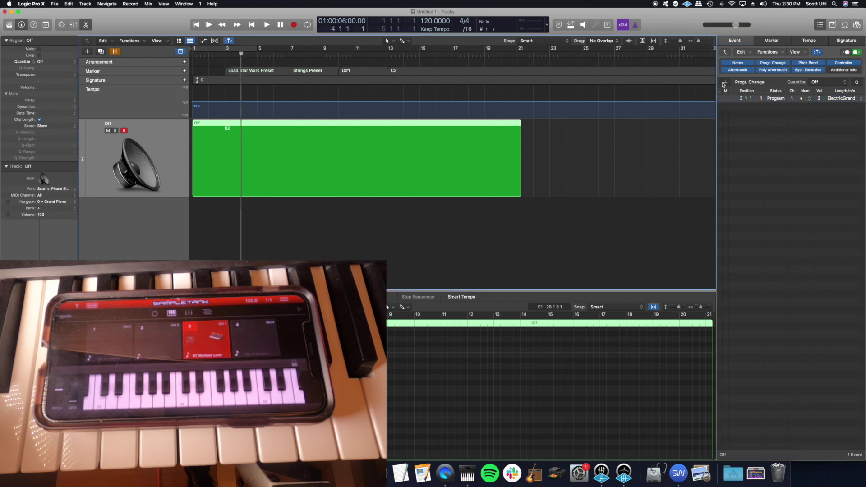
Add program changes at bar 4 (1 Bright Piano) and bar 5 (0 Grand Piano), then return to bar 1
click(724, 83)
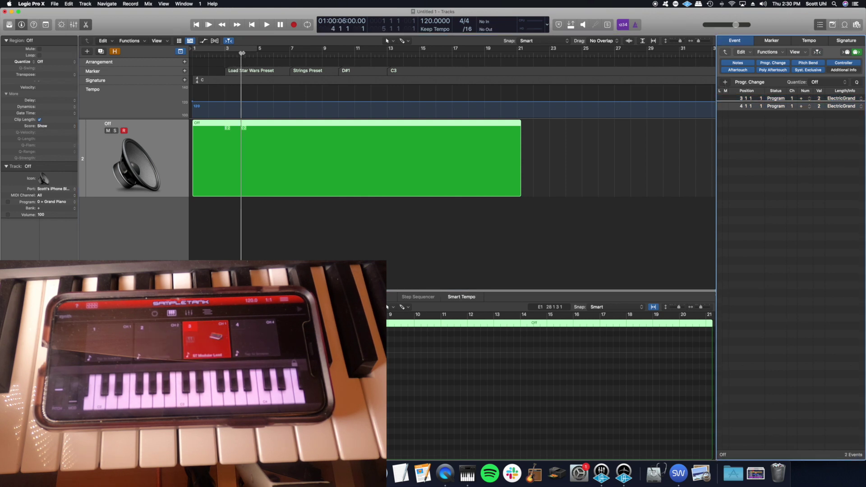
click(820, 109)
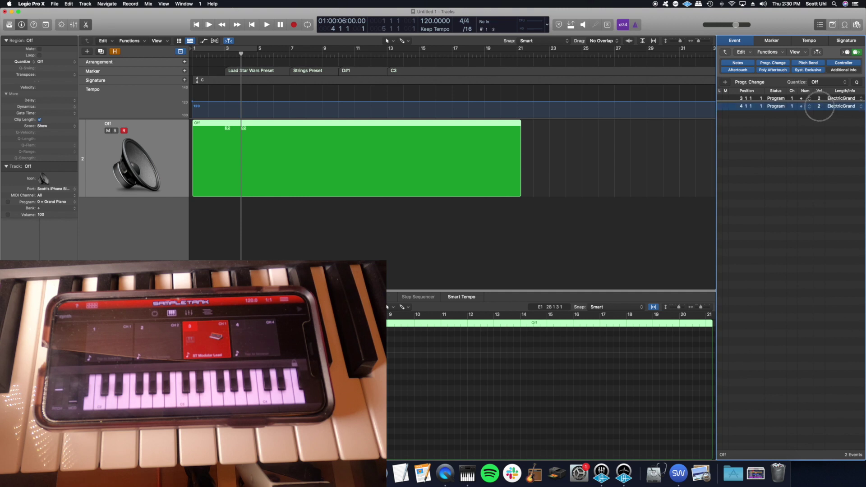
drag(820, 109, 821, 112)
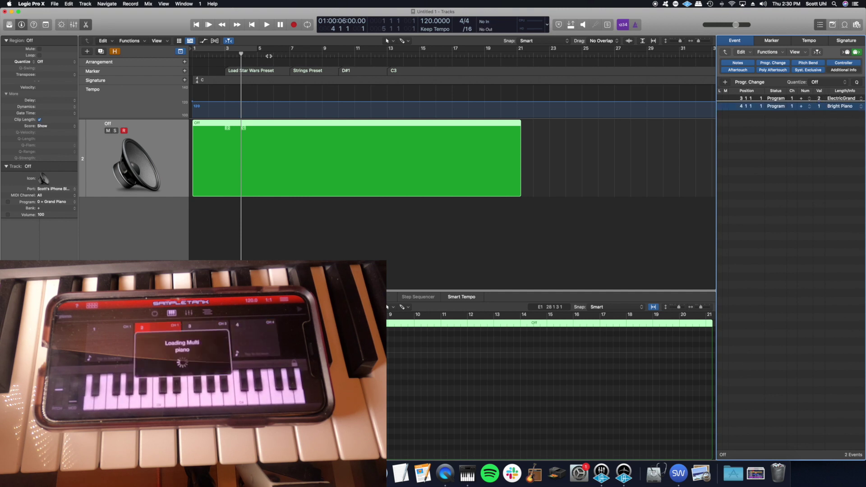
key(period)
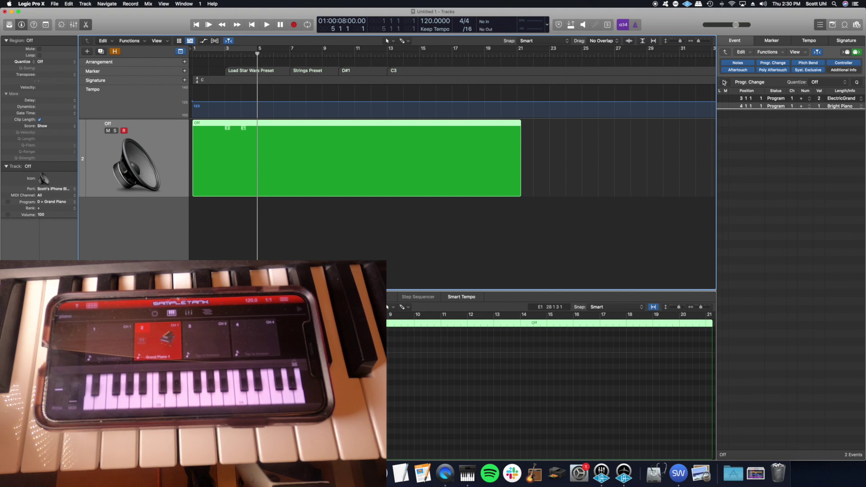
click(724, 82)
click(820, 114)
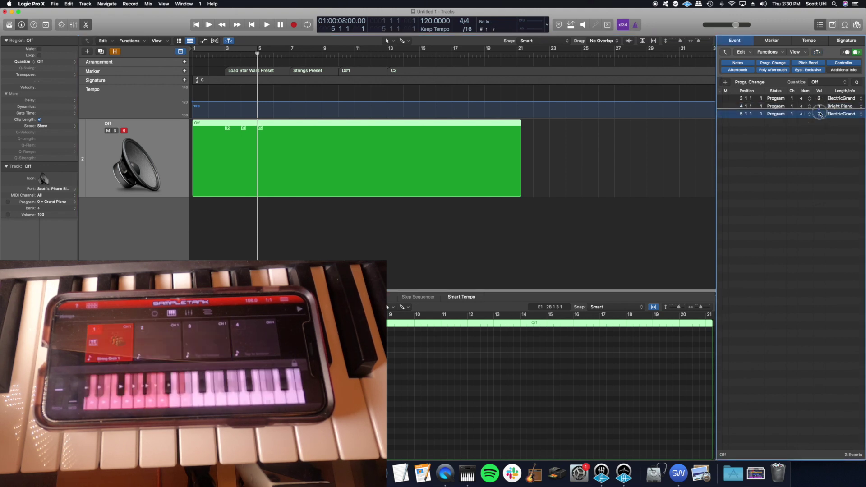
drag(820, 115, 821, 120)
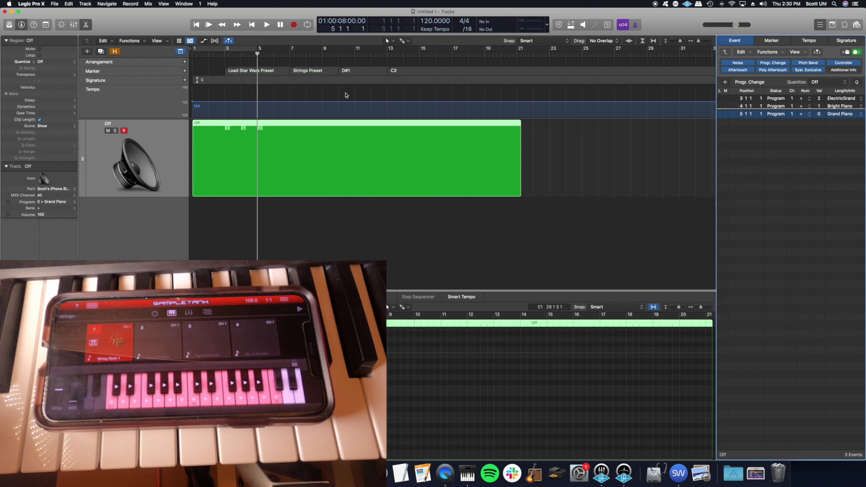
key(Return)
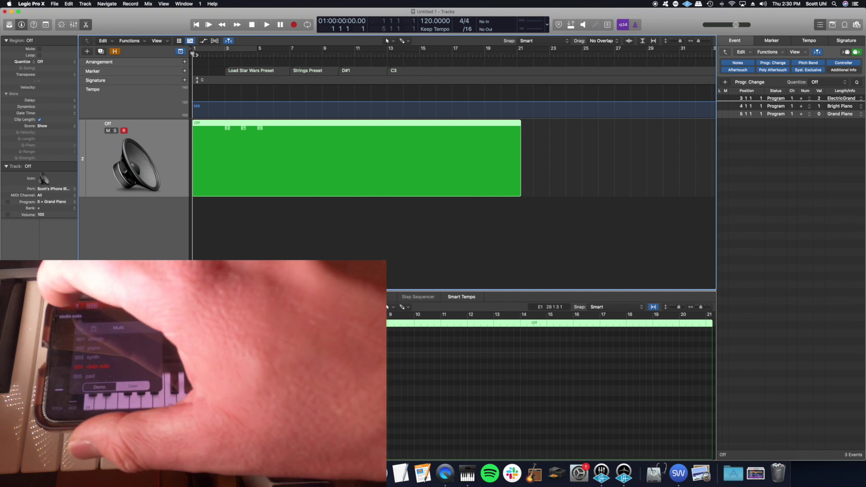
Play back the three program changes, stop, and place the playhead at bar 7
key(space)
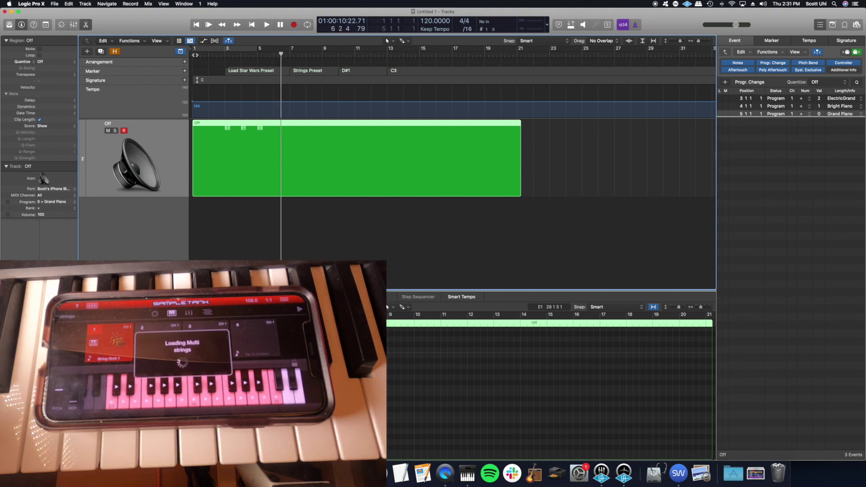
key(space)
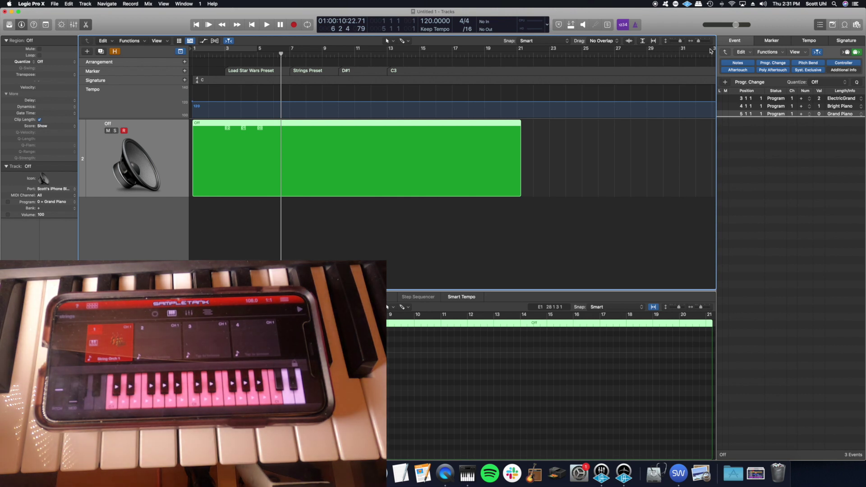
click(290, 55)
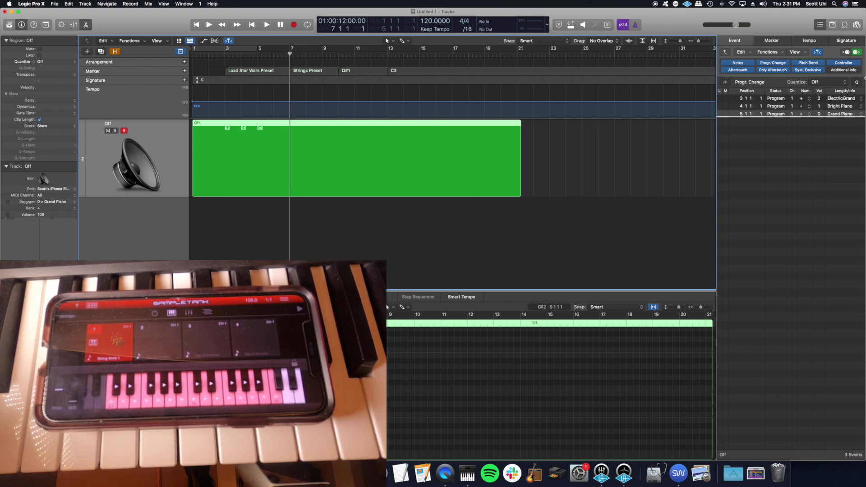
Insert a note event at 7 1 1 with velocity 80 and pitch C#2
click(724, 83)
click(726, 84)
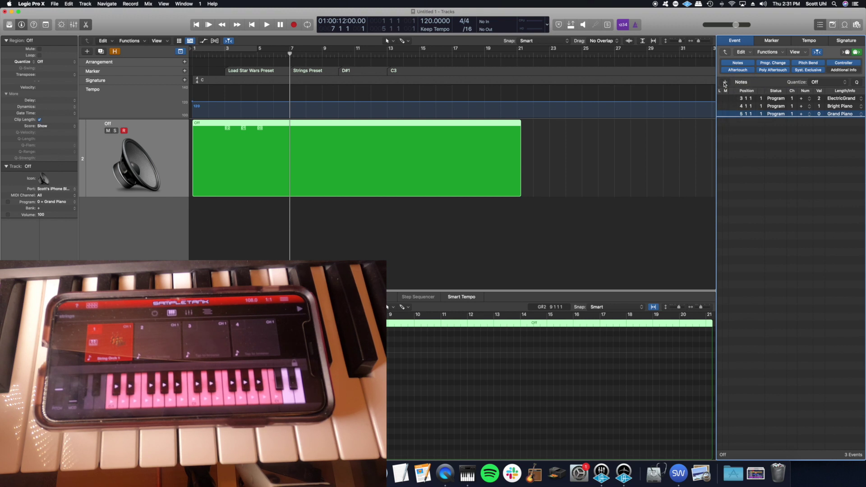
click(725, 84)
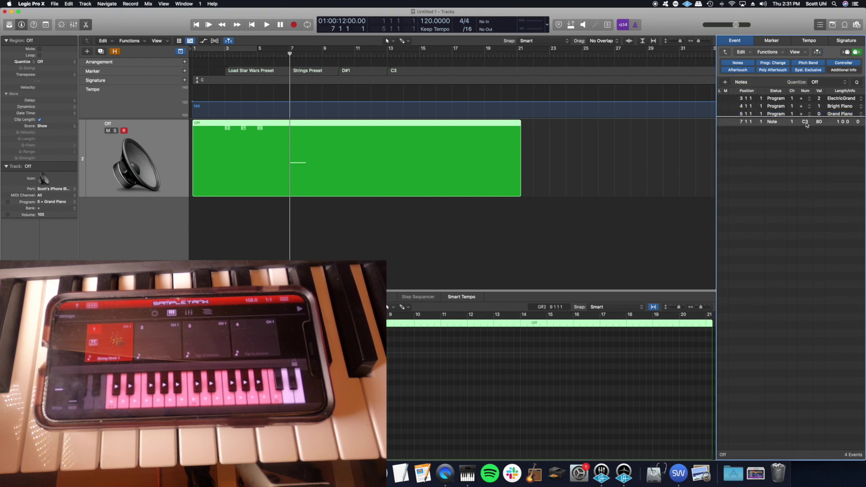
mouse_move(806, 124)
mouse_down()
mouse_move(807, 138)
mouse_move(810, 123)
mouse_up()
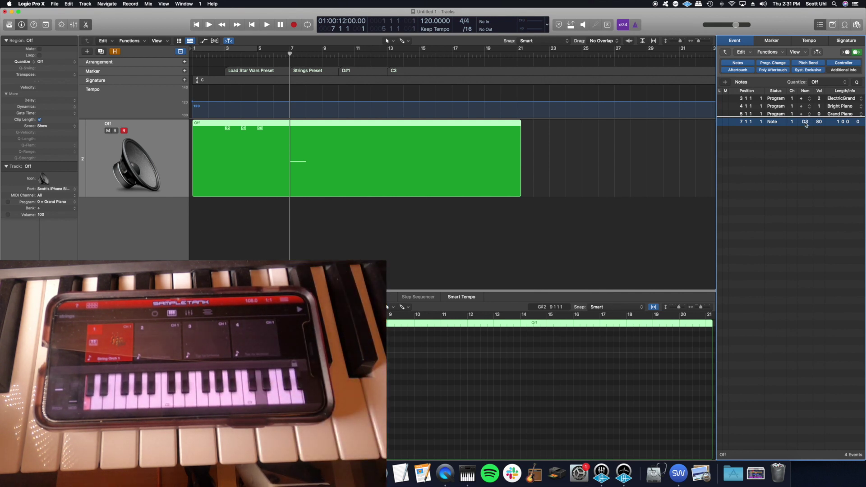
drag(807, 125, 806, 143)
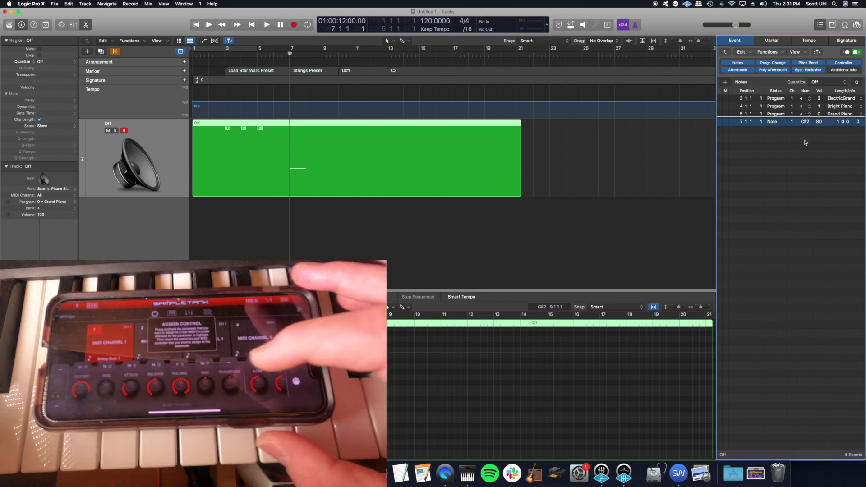
Insert a CC 71 Timbre event at bar 7, sweeping its value from 0 up to 110
click(741, 81)
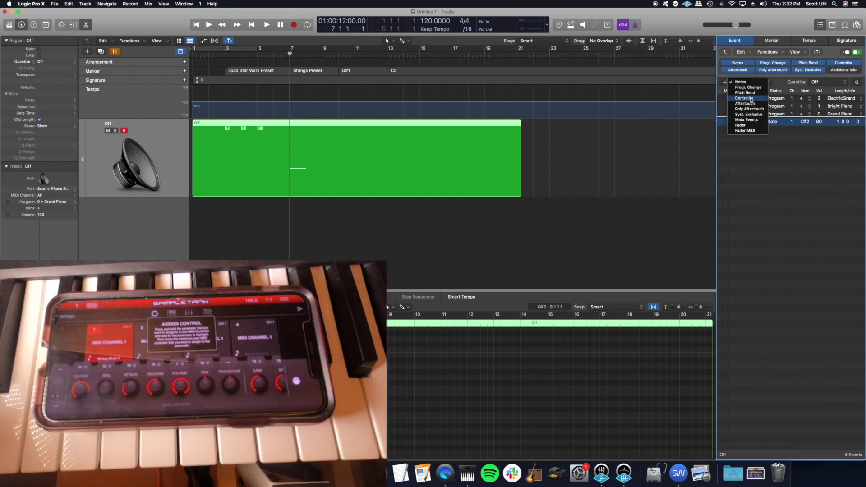
click(745, 102)
click(726, 83)
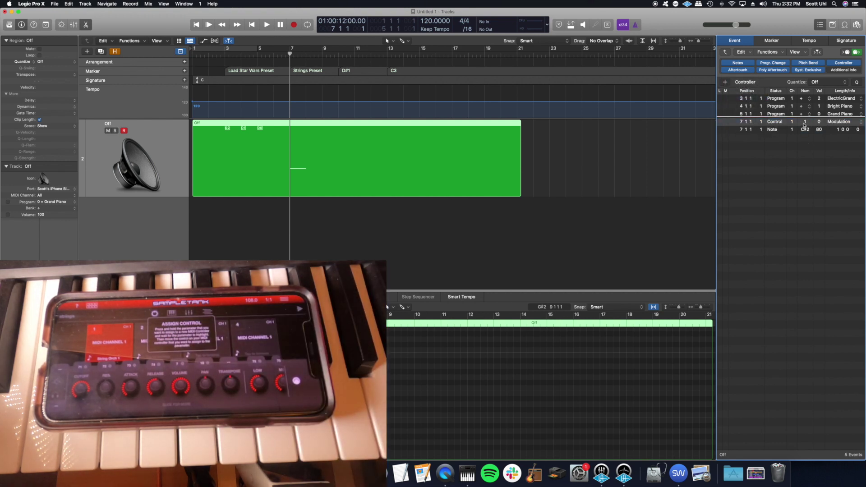
drag(805, 125, 801, 41)
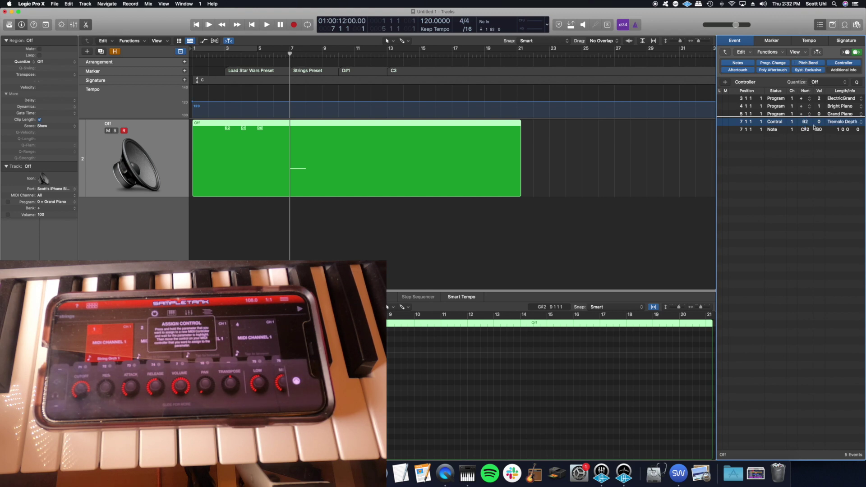
drag(815, 127, 820, 87)
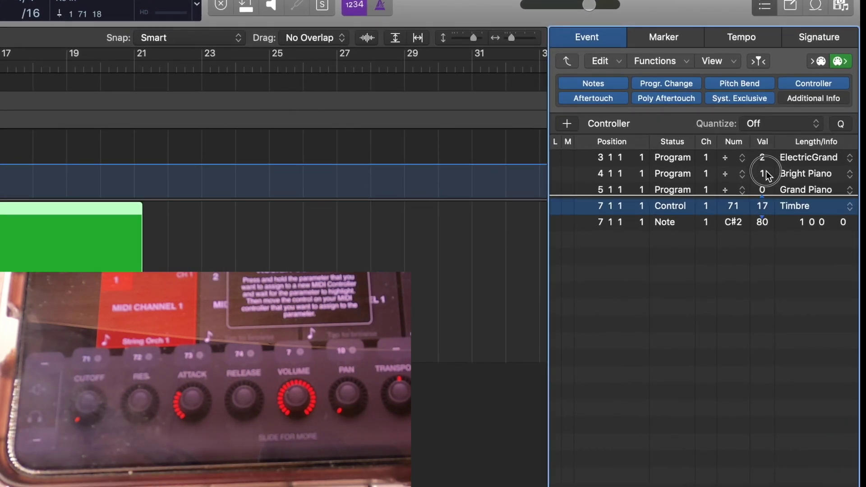
drag(767, 171, 764, 218)
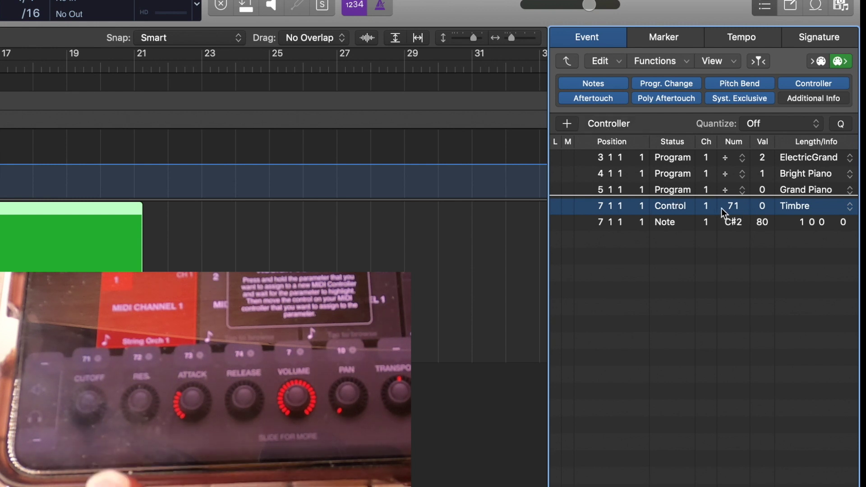
click(763, 207)
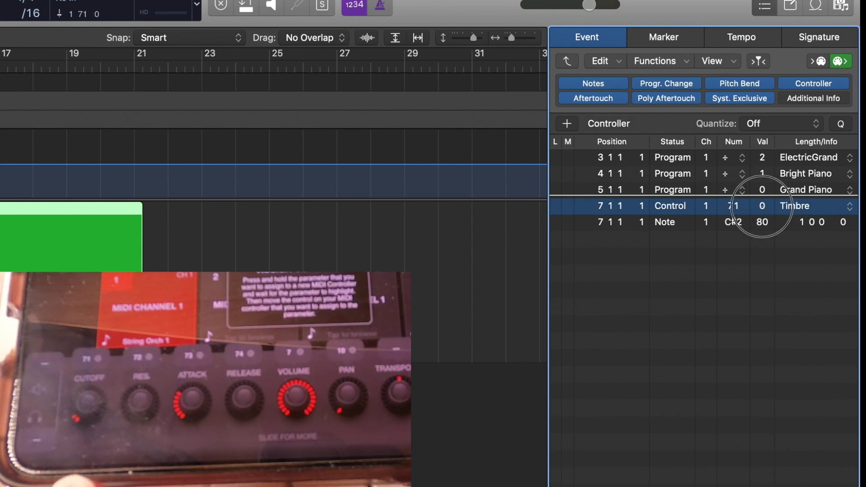
drag(762, 206, 773, 0)
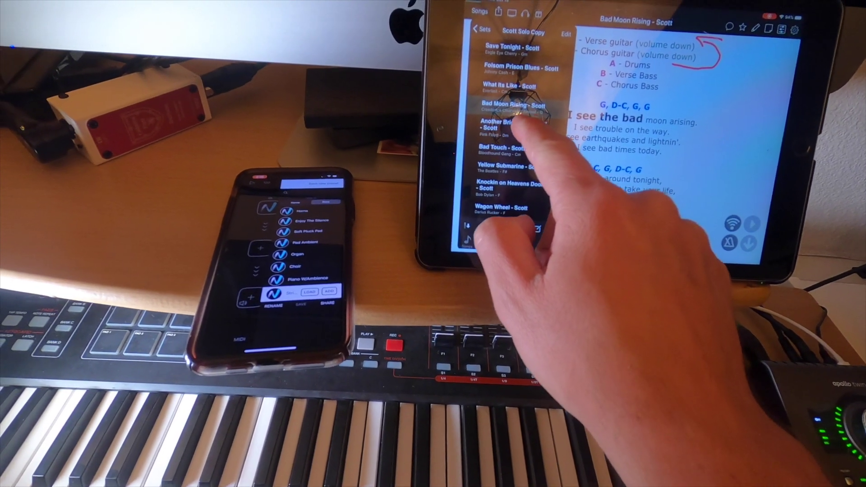
Select three set-list songs, then trigger the Distorted Guitar, Snap 1 and Snap 2 cues
click(514, 129)
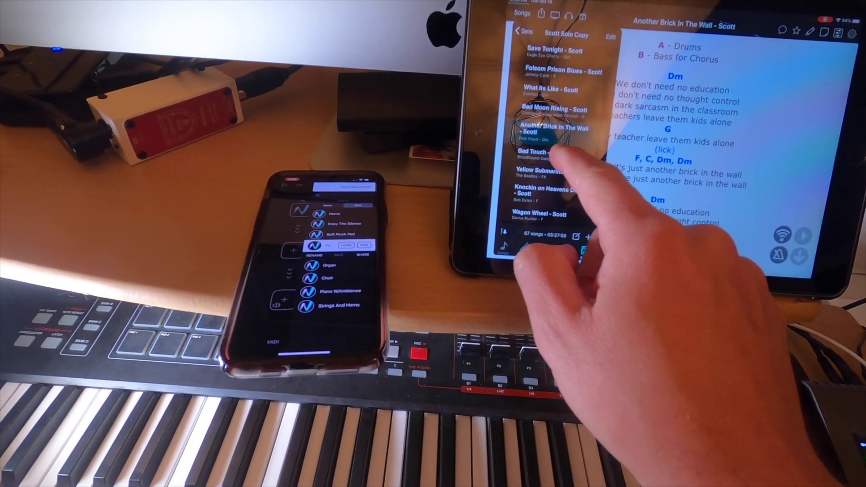
click(540, 154)
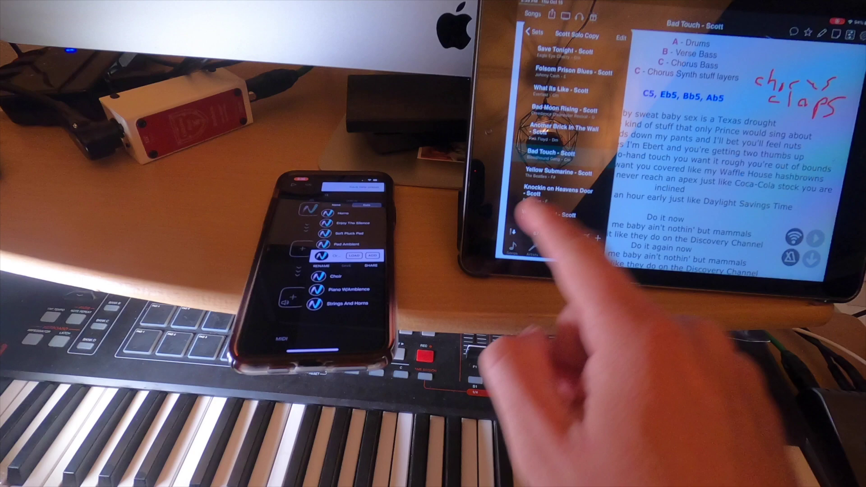
click(559, 190)
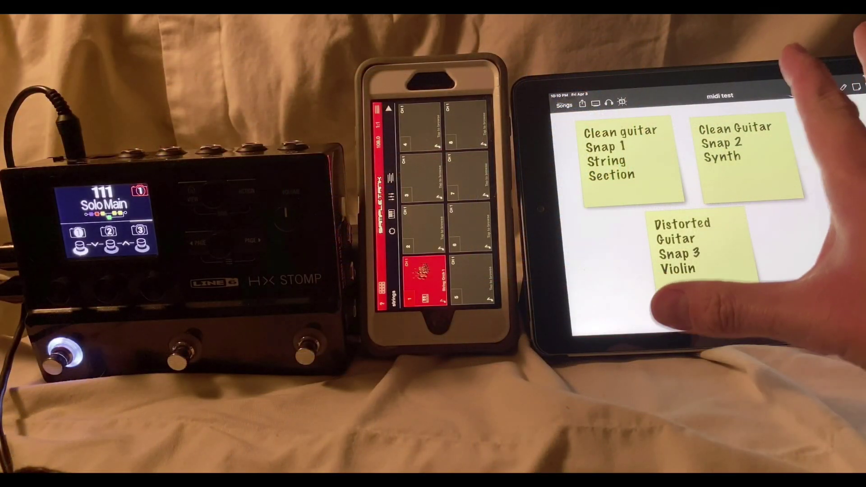
click(682, 243)
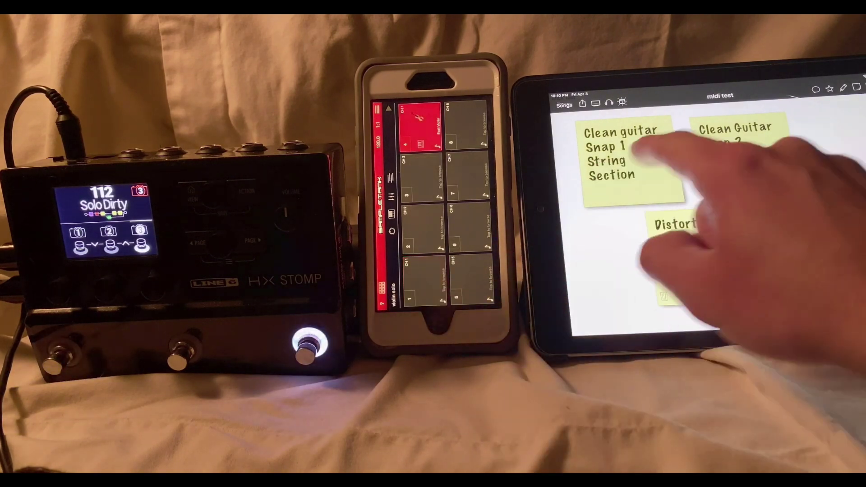
click(631, 173)
click(740, 151)
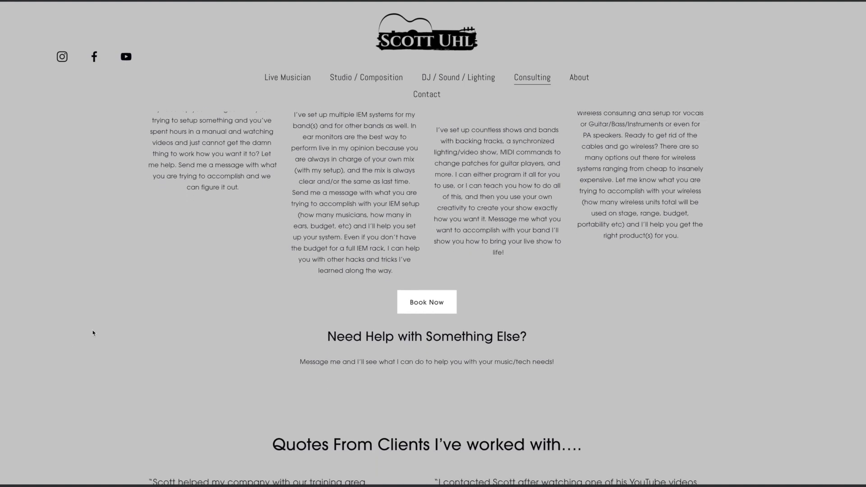
Scroll the Consulting page past Book Now to the client testimonials about in-ear monitors, lighting and sound
scroll(83, 332, down, 2)
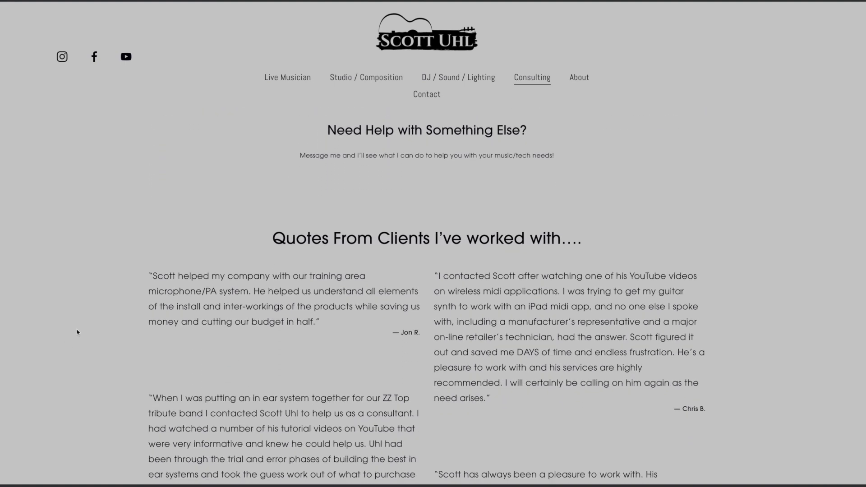
scroll(77, 333, down, 2)
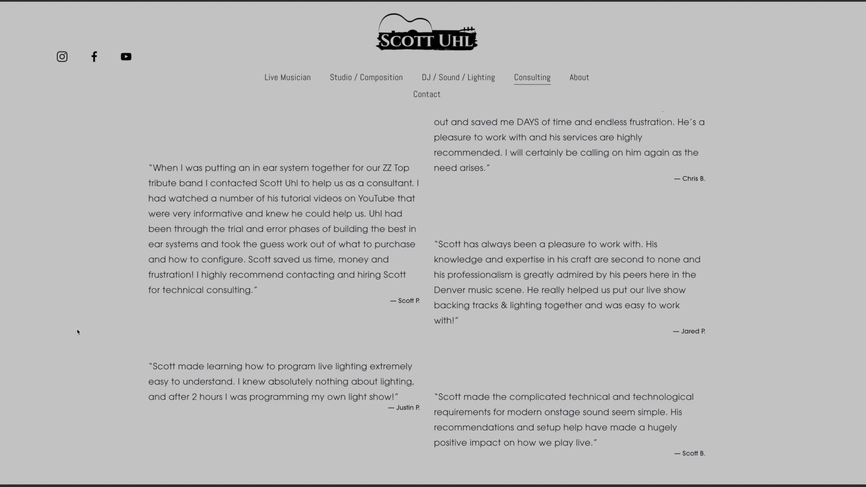